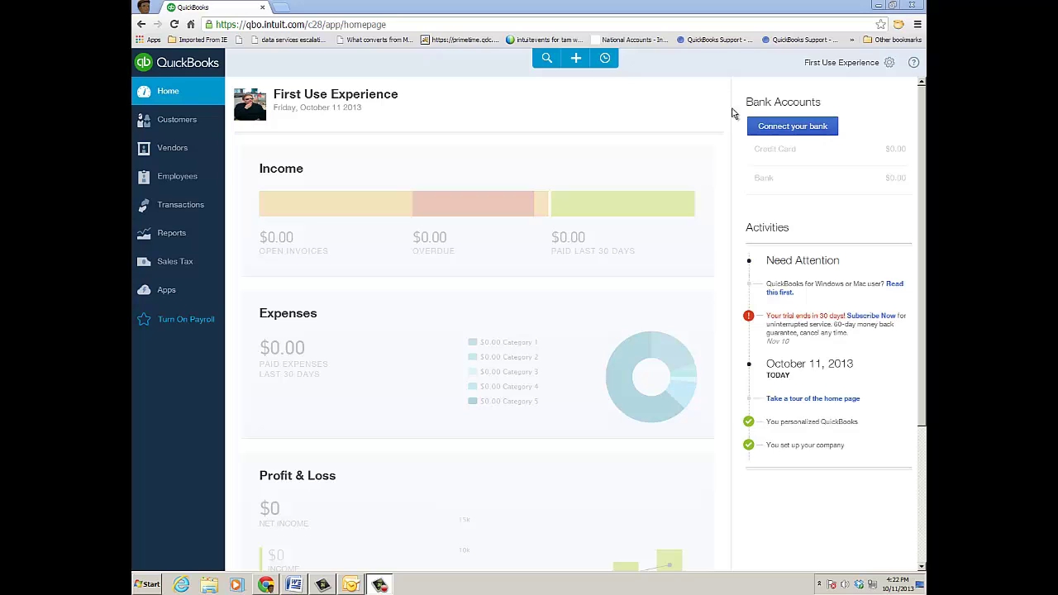
- Start adding a new user from the Manage Users page with the user type Regular or custom user
{"action": "left_click", "coordinate": [890, 66]}
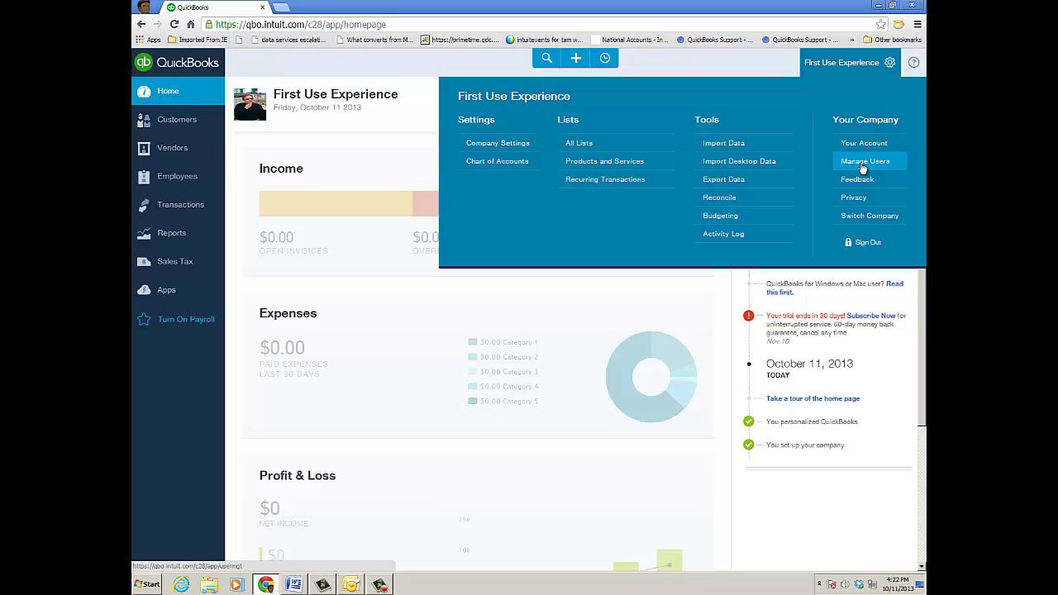
{"action": "left_click", "coordinate": [862, 162]}
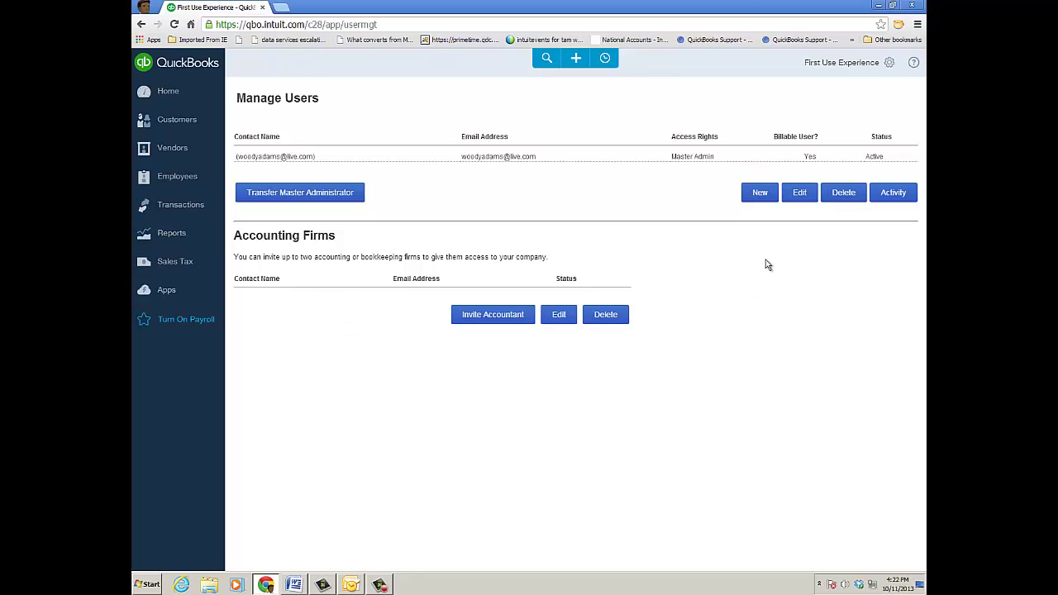
{"action": "left_click", "coordinate": [759, 193]}
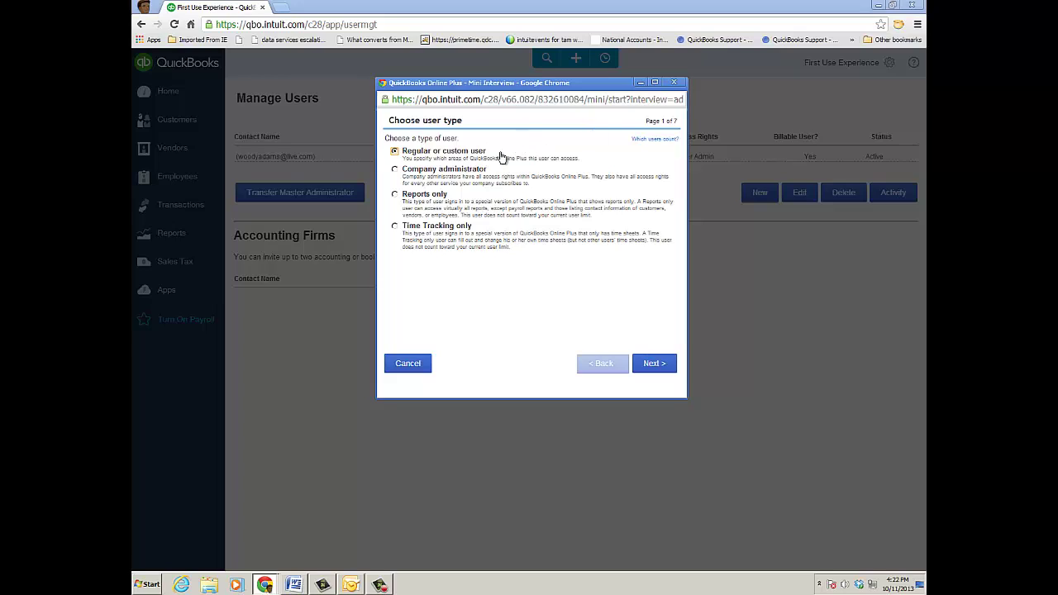
{"action": "left_click", "coordinate": [395, 170]}
{"action": "left_click", "coordinate": [394, 194]}
{"action": "left_click", "coordinate": [395, 152]}
{"action": "left_click", "coordinate": [653, 363]}
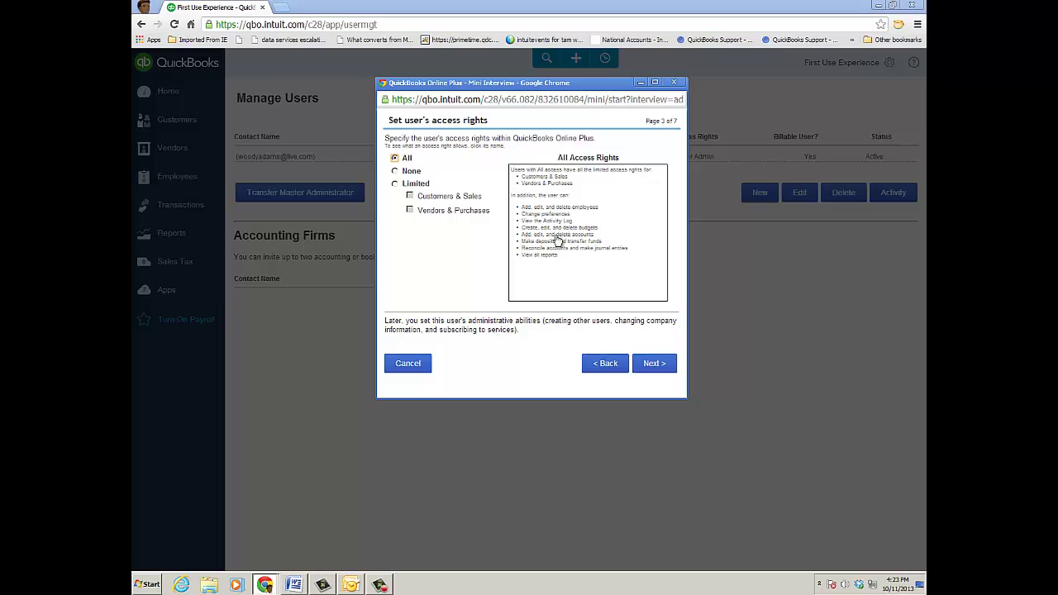
- Preview the limited access rights for Customers & Sales and for Vendors & Purchases
{"action": "left_click", "coordinate": [395, 183]}
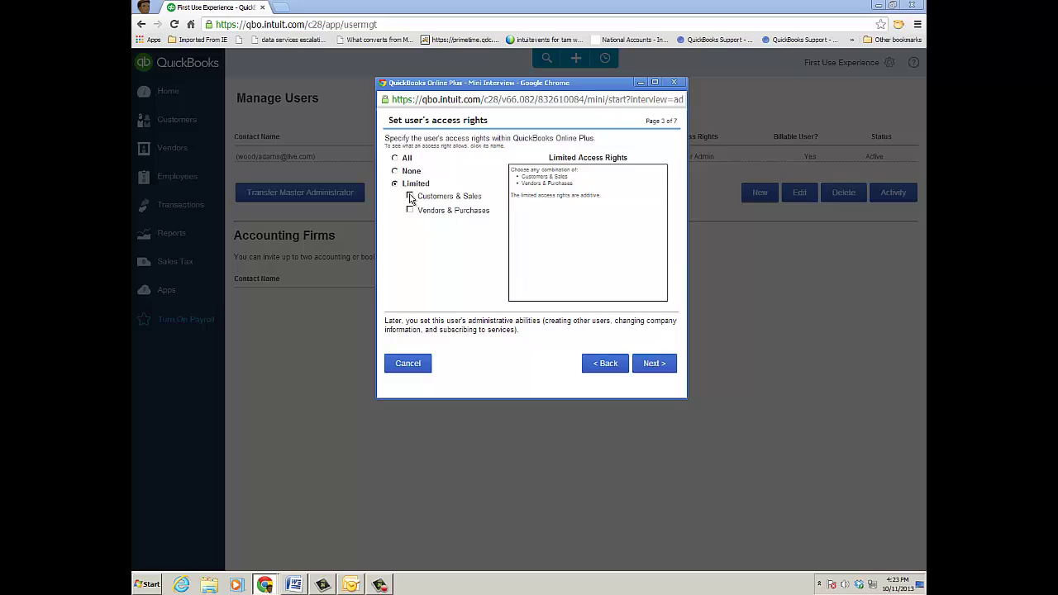
{"action": "left_click", "coordinate": [409, 196]}
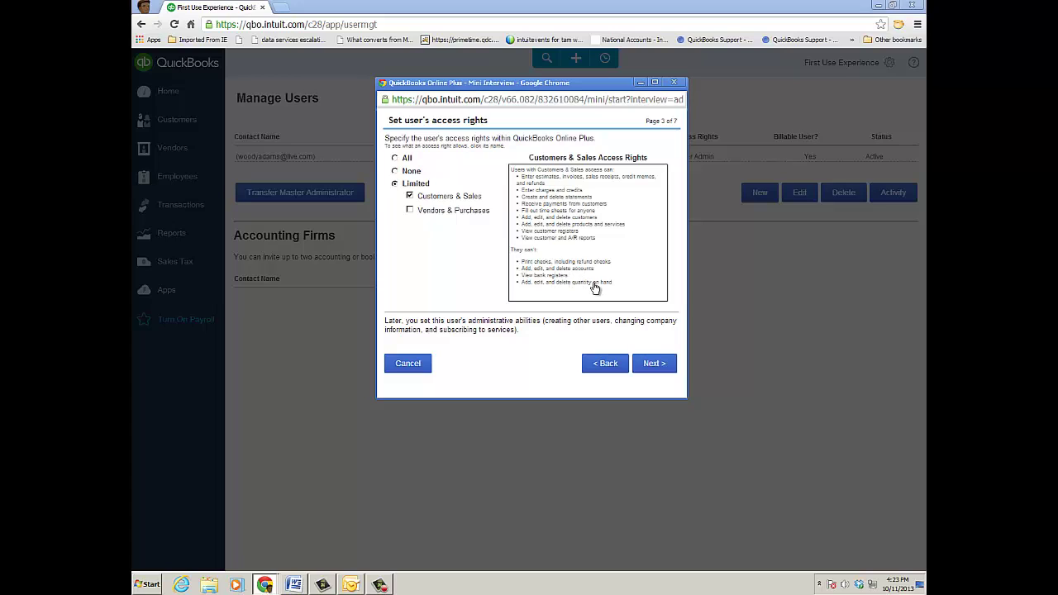
{"action": "left_click", "coordinate": [409, 196]}
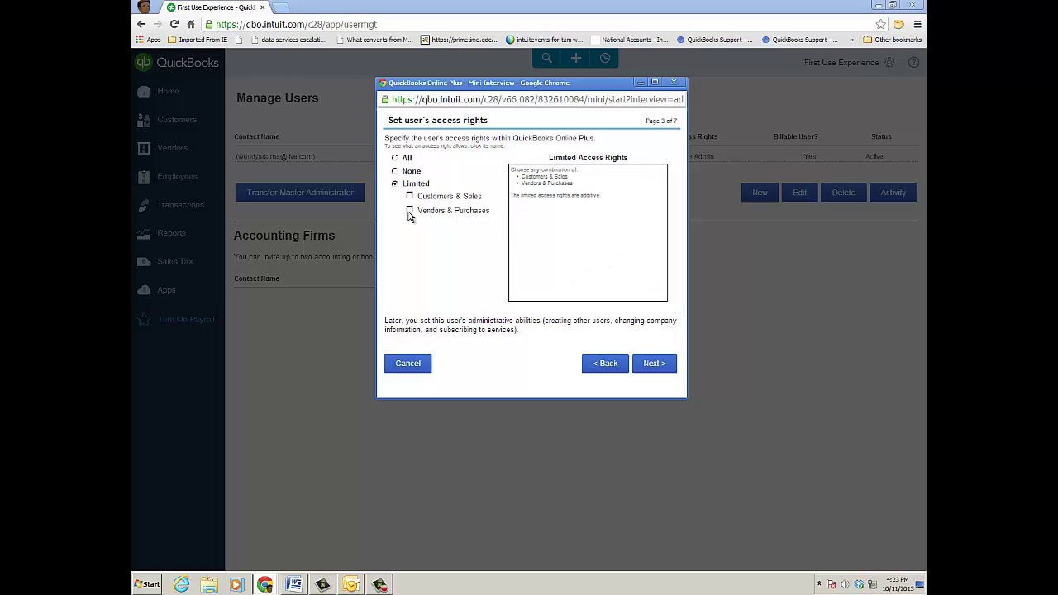
{"action": "left_click", "coordinate": [410, 211]}
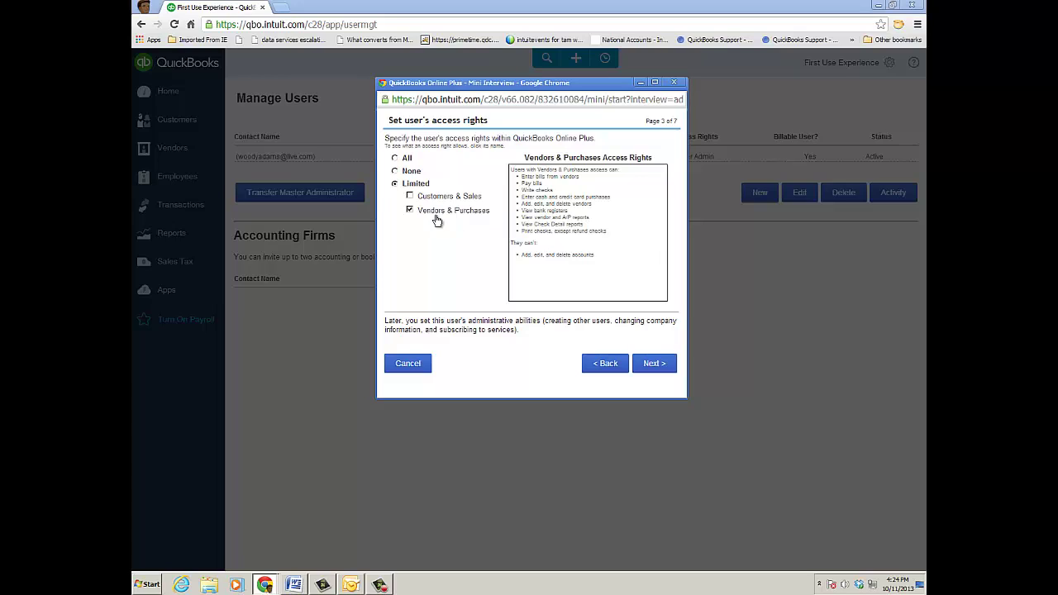
{"action": "left_click", "coordinate": [410, 211]}
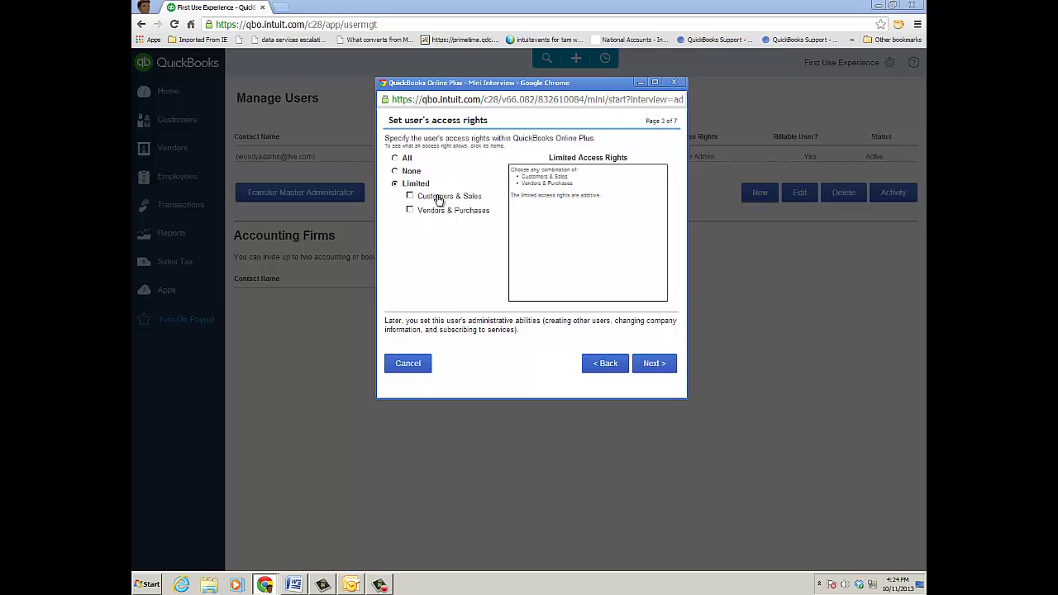
- Grant the user All access rights, with user management No, company information View only, and subscription & billing No
{"action": "left_click", "coordinate": [394, 158]}
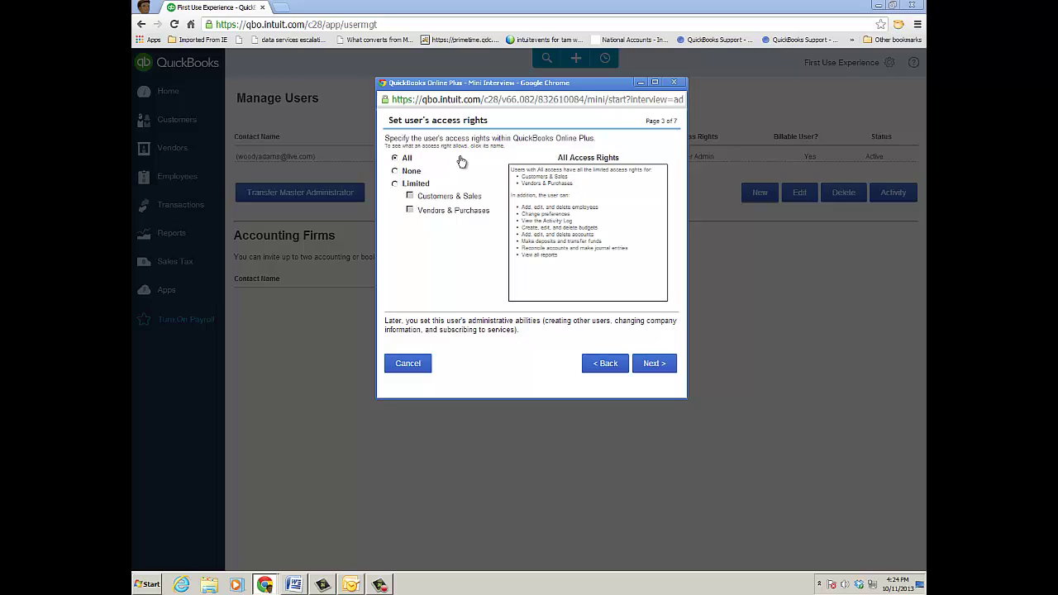
{"action": "left_click", "coordinate": [659, 367]}
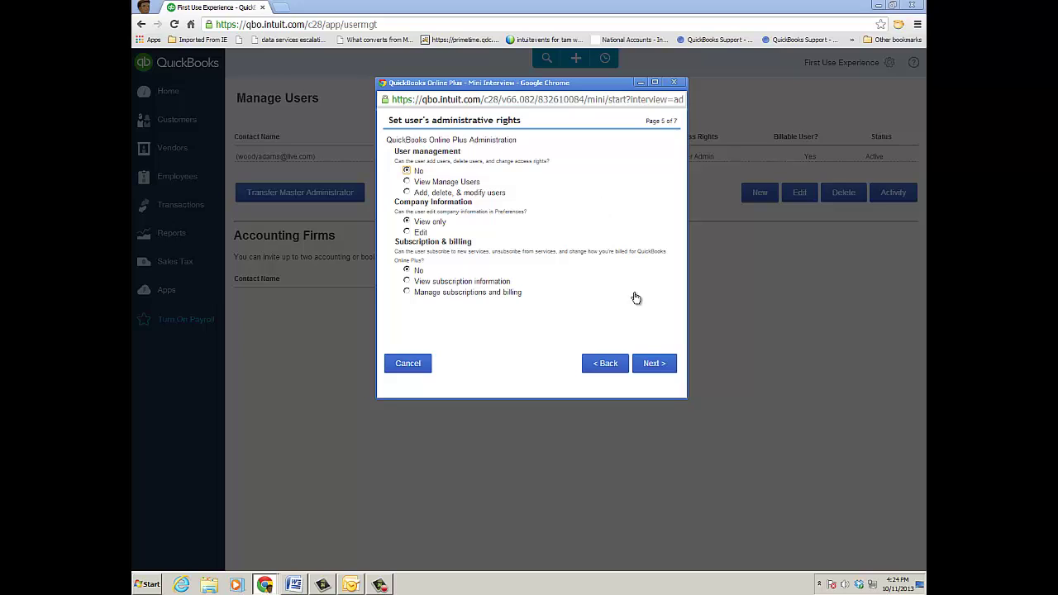
{"action": "left_click", "coordinate": [649, 364]}
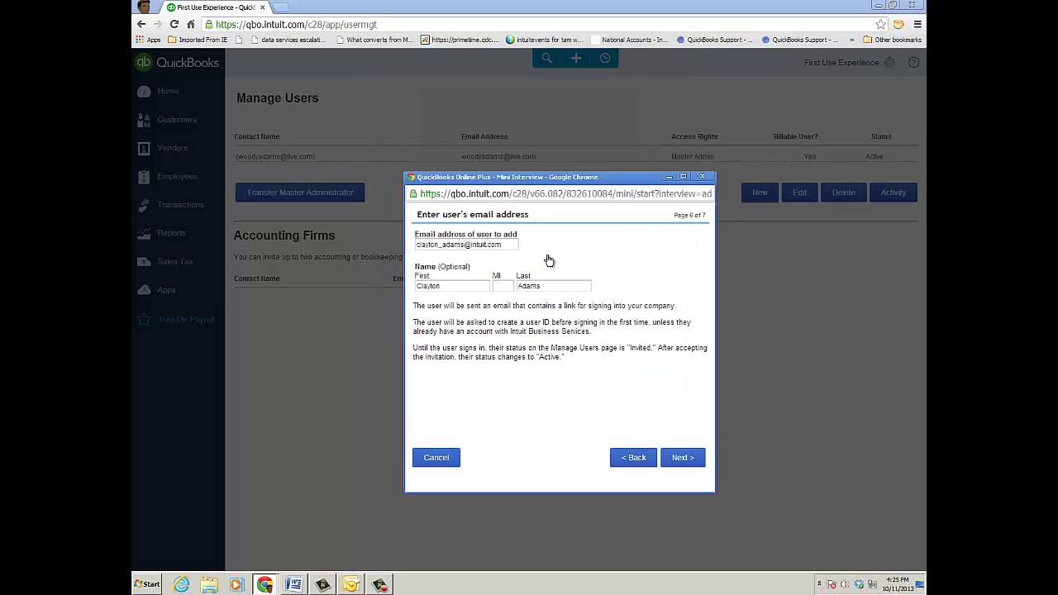
- Enter the new user's email address and first and last name, and finish adding the user
{"action": "left_click", "coordinate": [691, 460]}
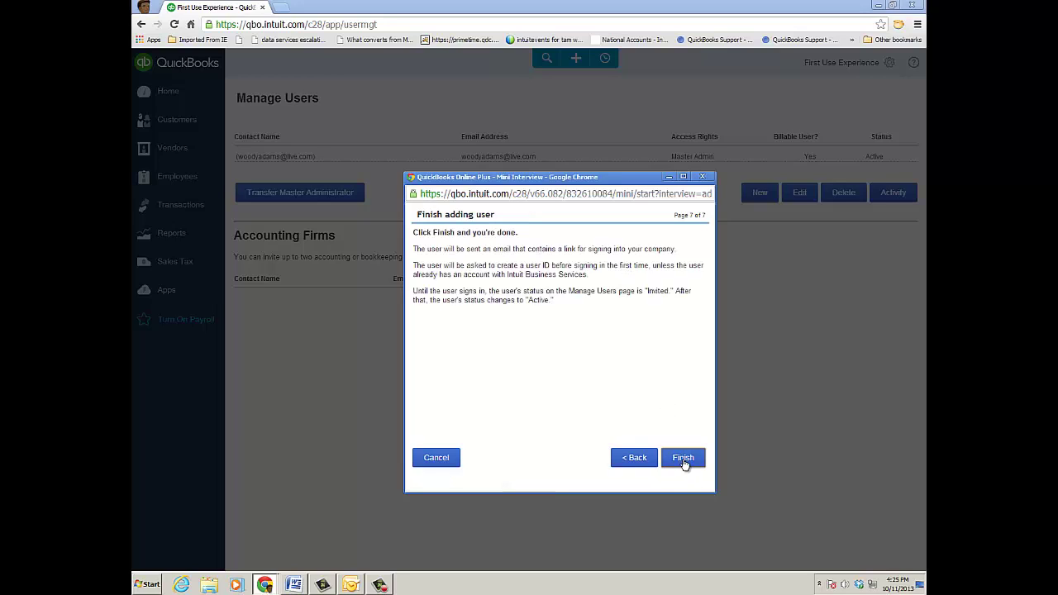
{"action": "left_click", "coordinate": [683, 460]}
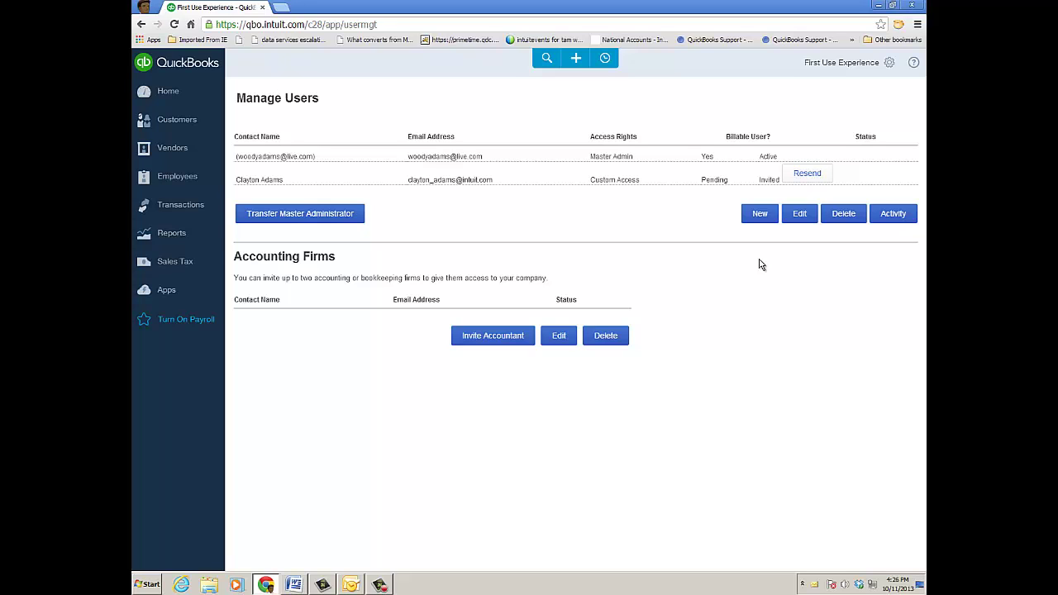
- Switch to Outlook, follow the link in the invitation email, and accept the invite with the existing email user ID and account password
{"action": "key", "text": "alt+Tab"}
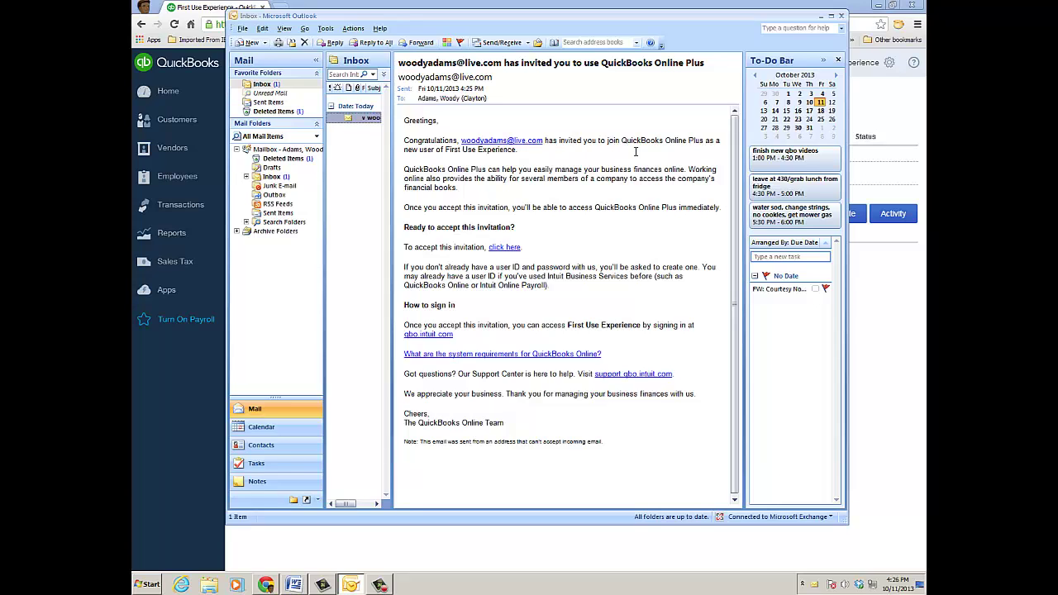
{"action": "left_click", "coordinate": [499, 249]}
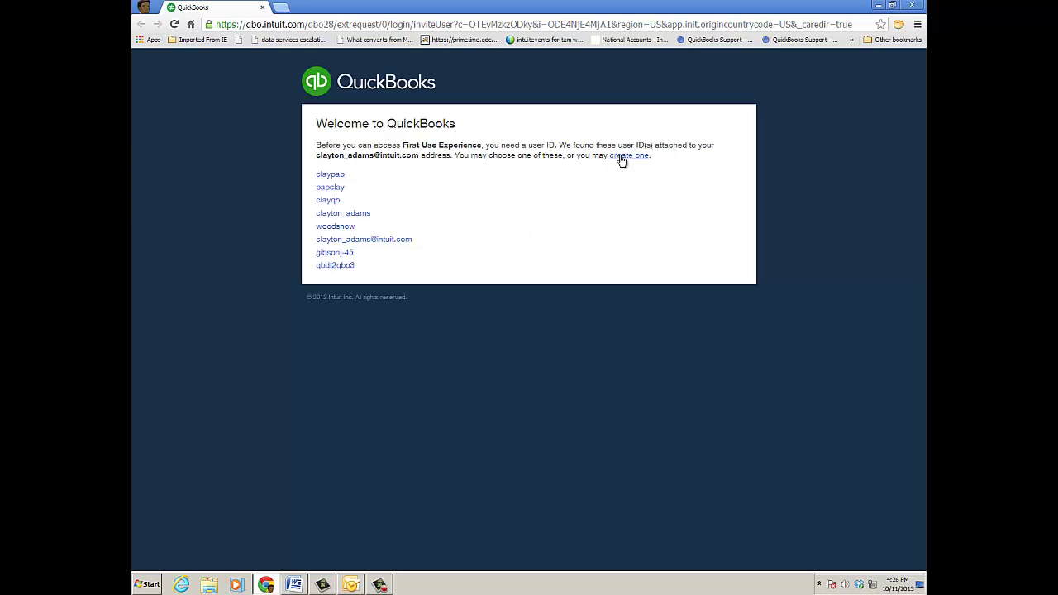
{"action": "left_click", "coordinate": [394, 241]}
{"action": "left_click", "coordinate": [405, 196]}
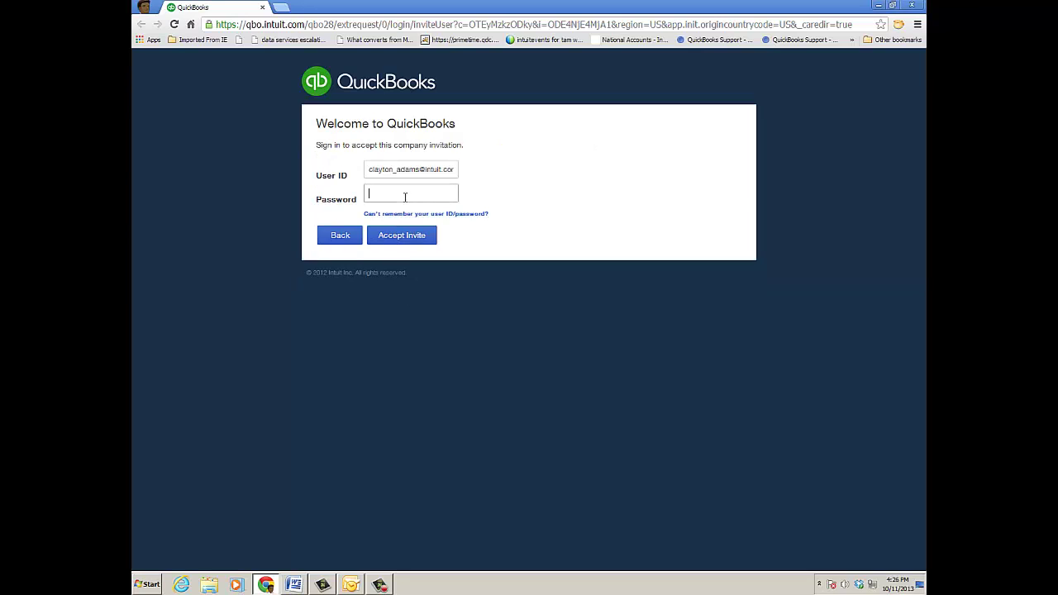
{"action": "type", "text": "••••••••••"}
{"action": "left_click", "coordinate": [402, 238]}
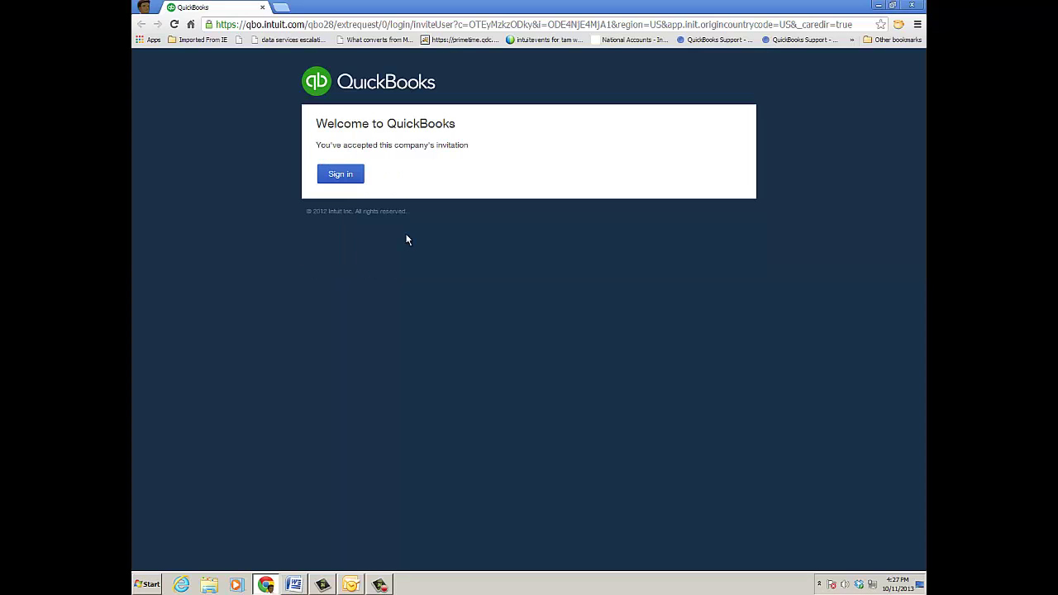
- Sign in to QuickBooks with the invited user's ID and password and open the First Use Experience company
{"action": "left_click", "coordinate": [346, 178]}
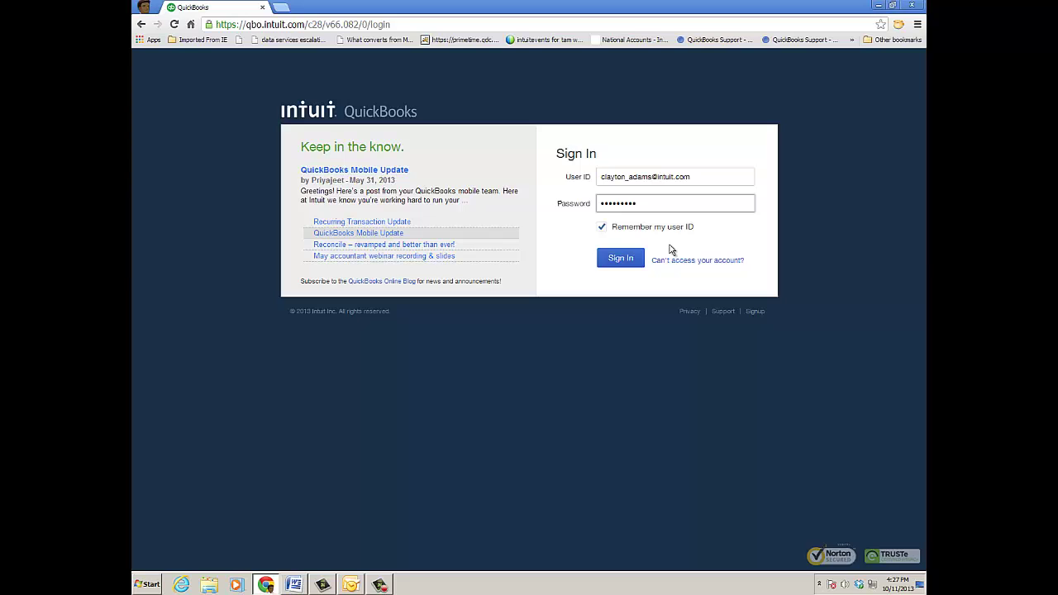
{"action": "left_click", "coordinate": [626, 260]}
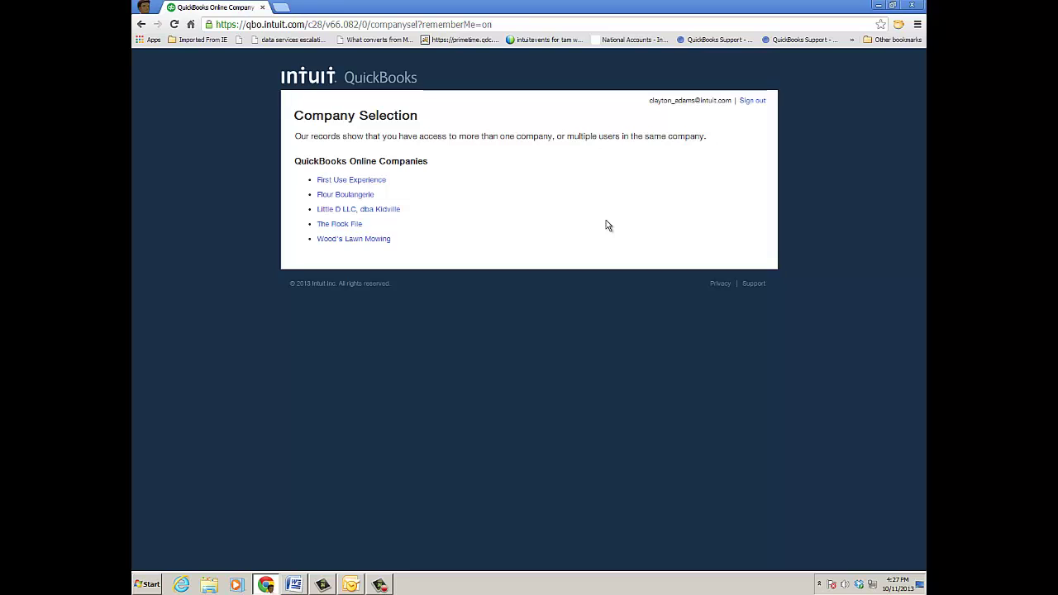
{"action": "left_click", "coordinate": [376, 180]}
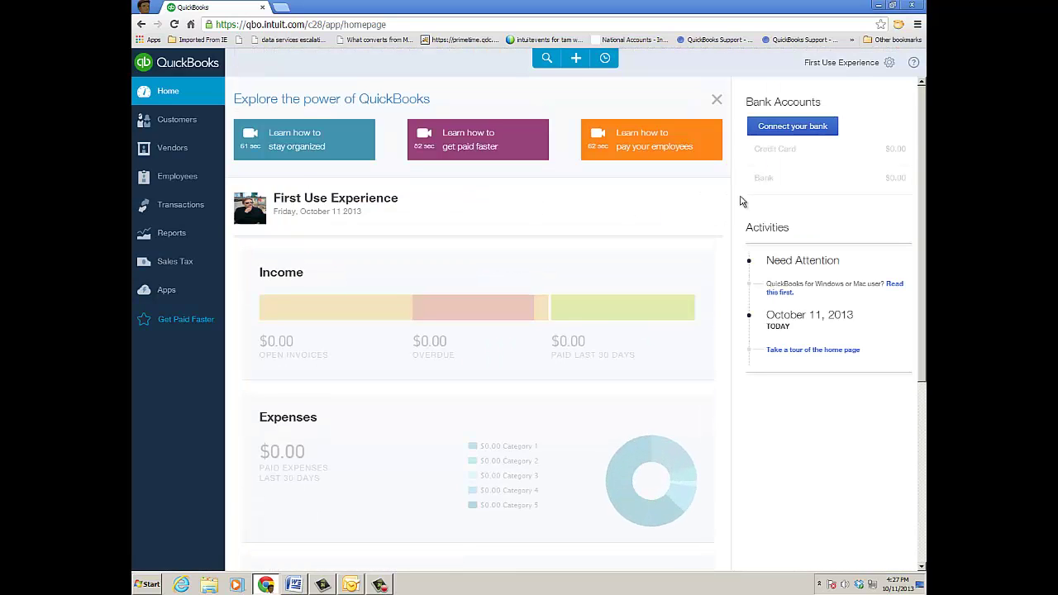
- Open the invited custom-access user's information for editing from the Manage Users page
{"action": "left_click", "coordinate": [889, 63]}
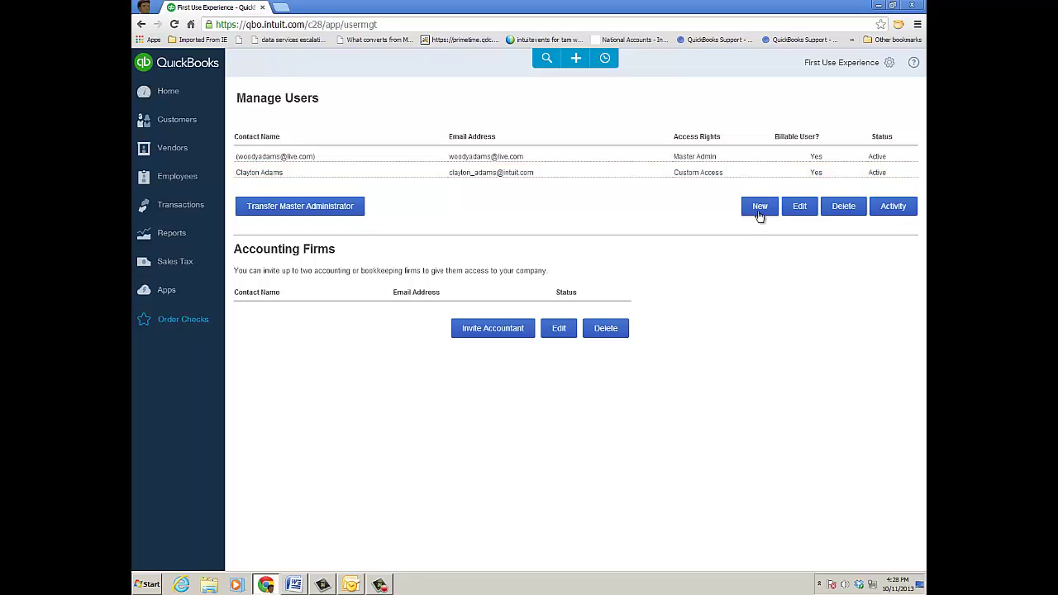
{"action": "left_click", "coordinate": [613, 174]}
{"action": "left_click", "coordinate": [794, 207]}
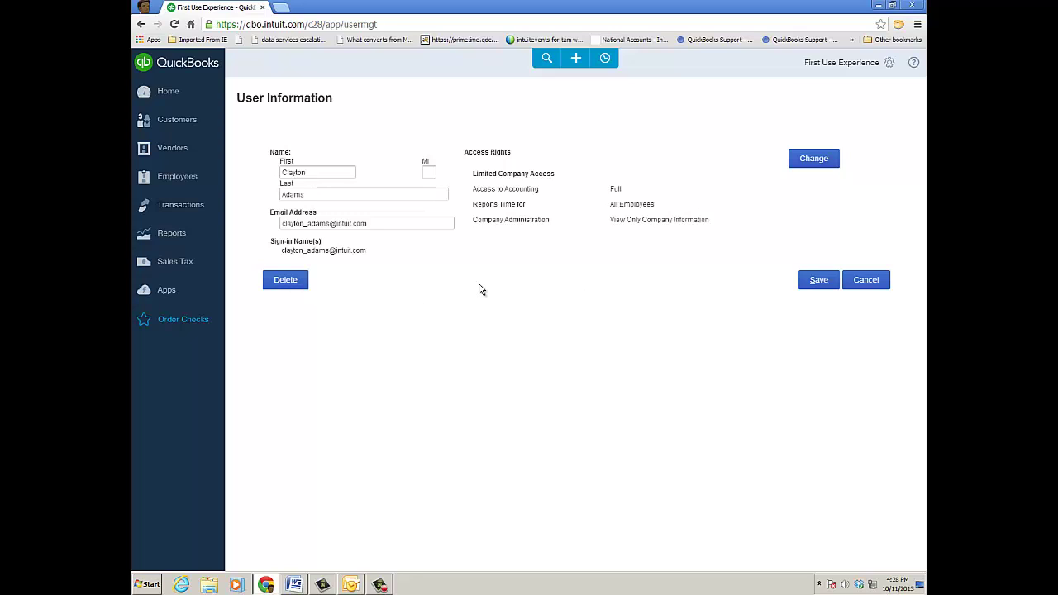
- Change the user's user management right to View Manage Users, keeping the Regular or custom type and All access, and save the user
{"action": "left_click", "coordinate": [813, 159]}
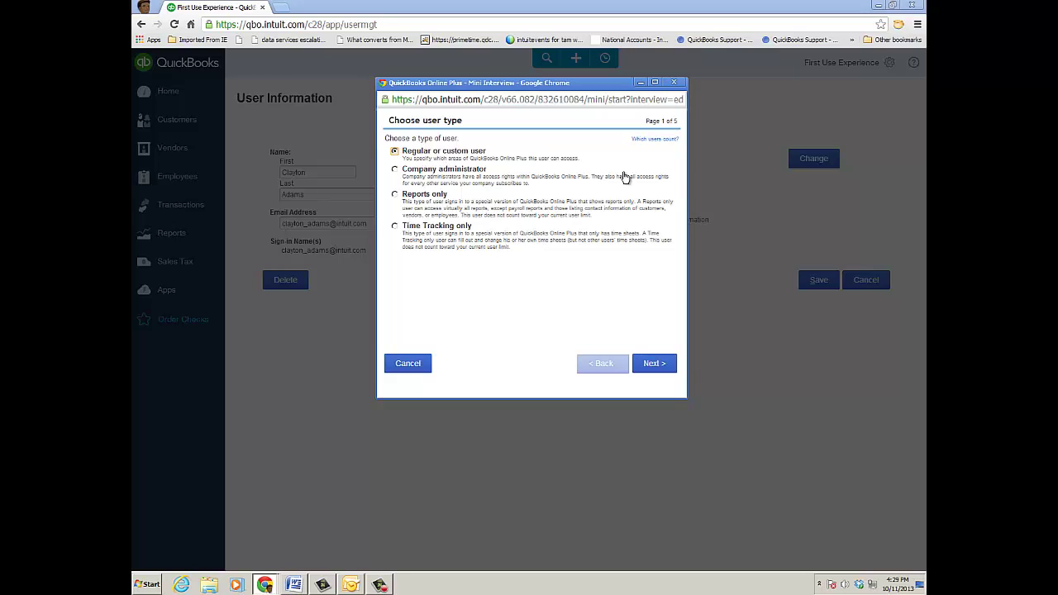
{"action": "left_click", "coordinate": [659, 366]}
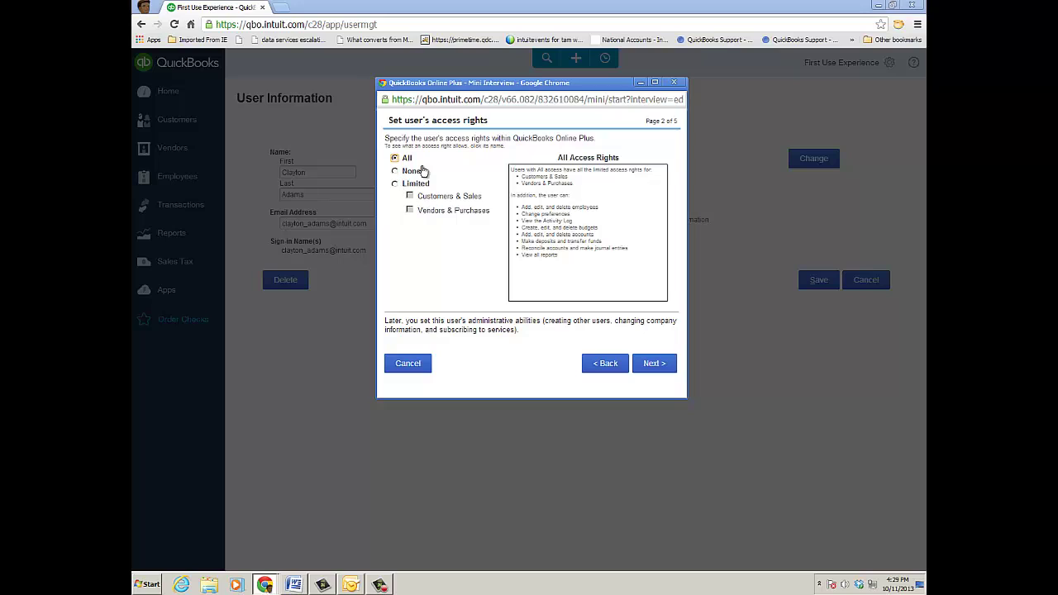
{"action": "left_click", "coordinate": [649, 364]}
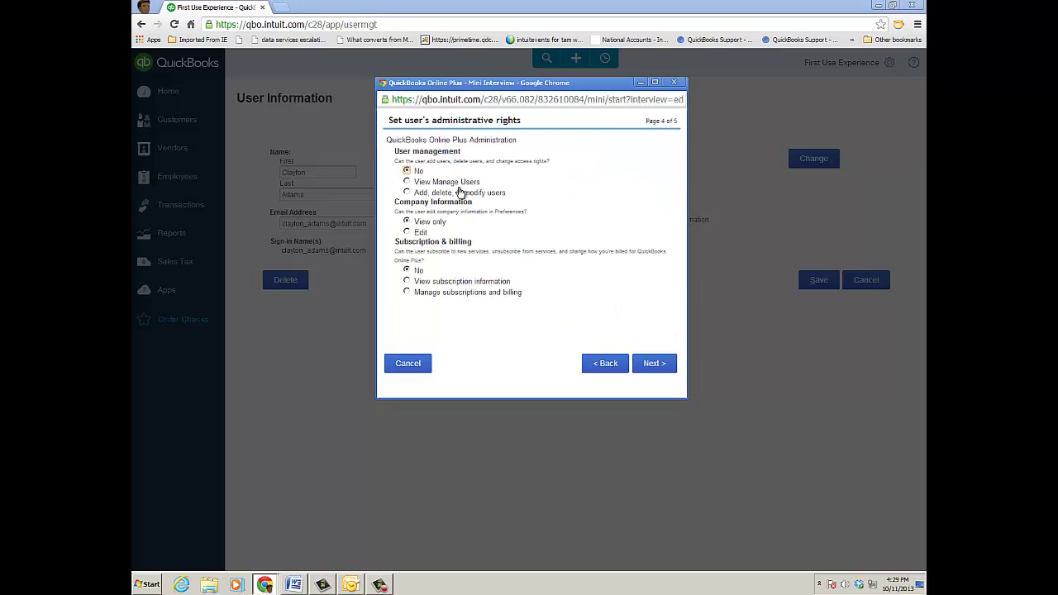
{"action": "left_click", "coordinate": [407, 182]}
{"action": "left_click", "coordinate": [653, 364]}
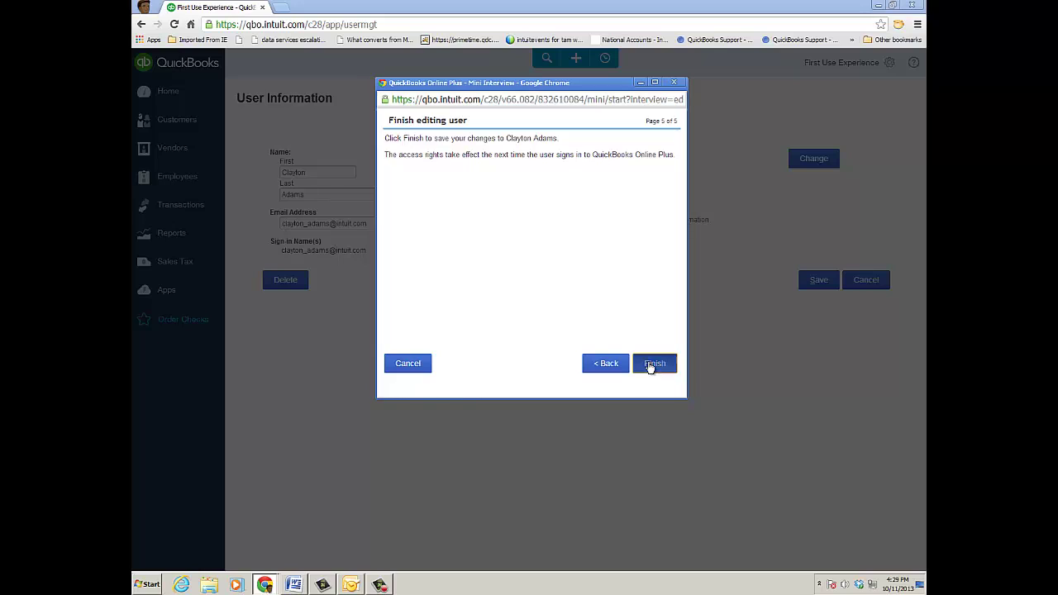
{"action": "left_click", "coordinate": [653, 364]}
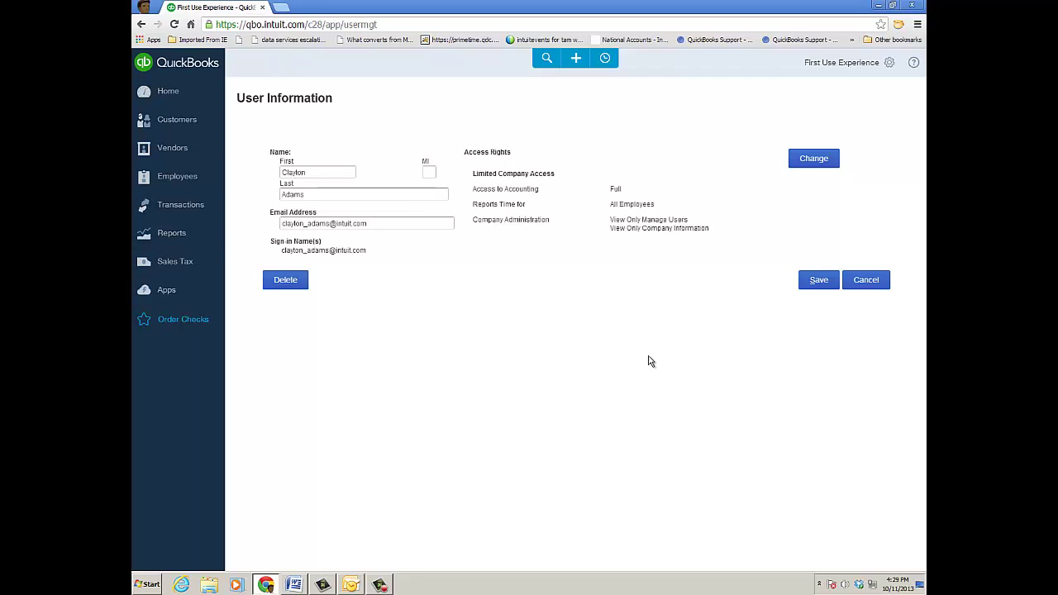
{"action": "left_click", "coordinate": [816, 281]}
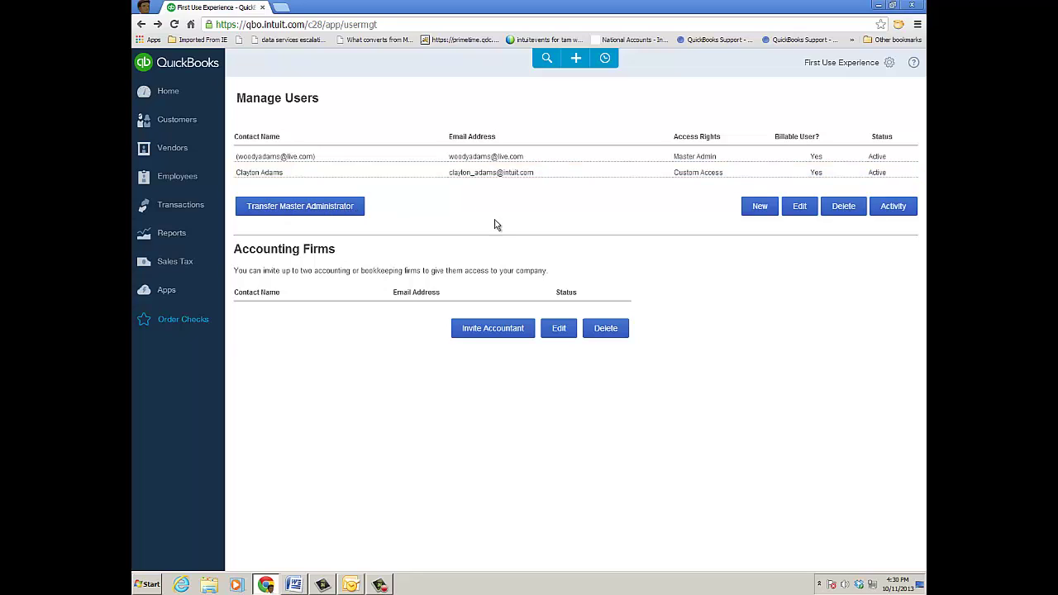
- View the Invite Accountant form without sending an invitation, and open the master administrator's activity log
{"action": "left_click", "coordinate": [501, 331]}
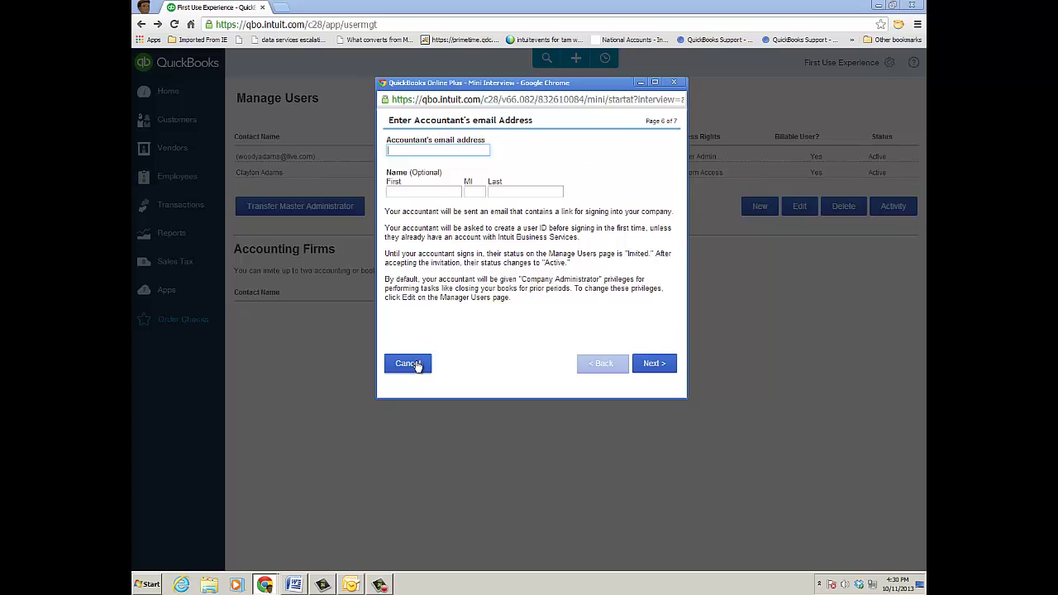
{"action": "left_click", "coordinate": [408, 364]}
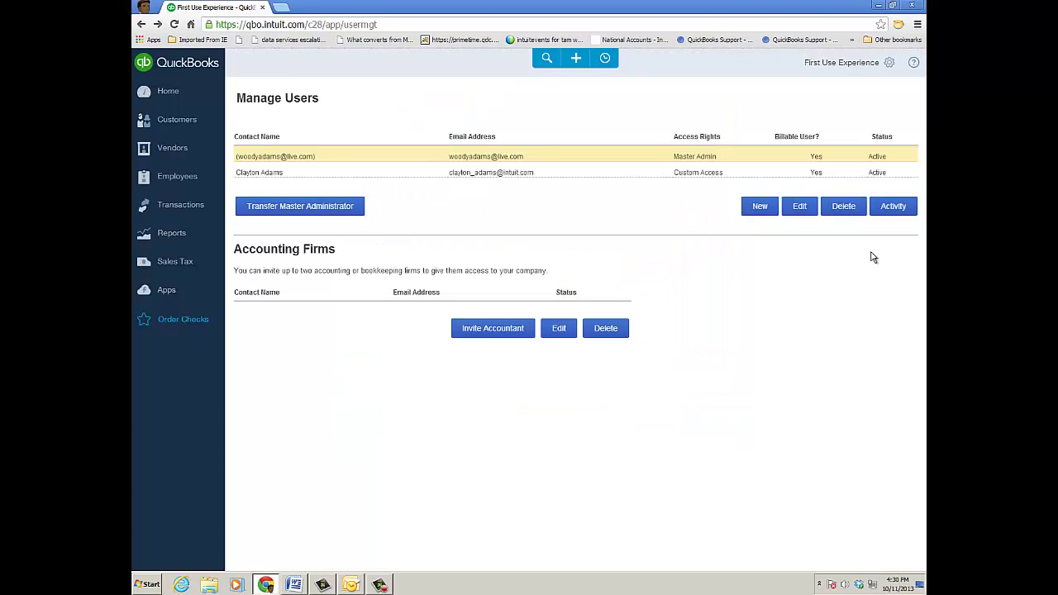
{"action": "left_click", "coordinate": [888, 208]}
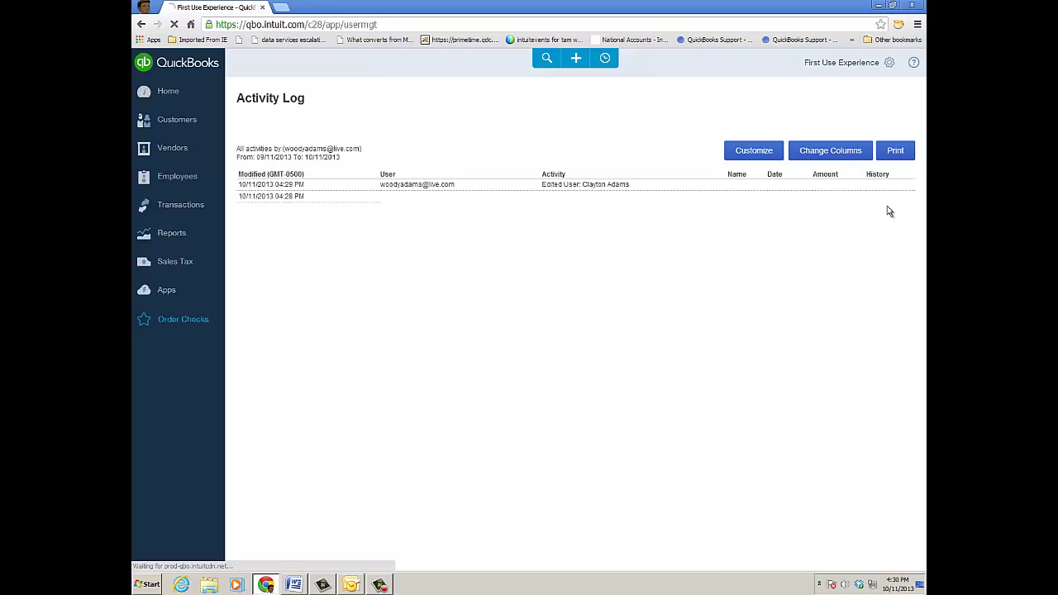